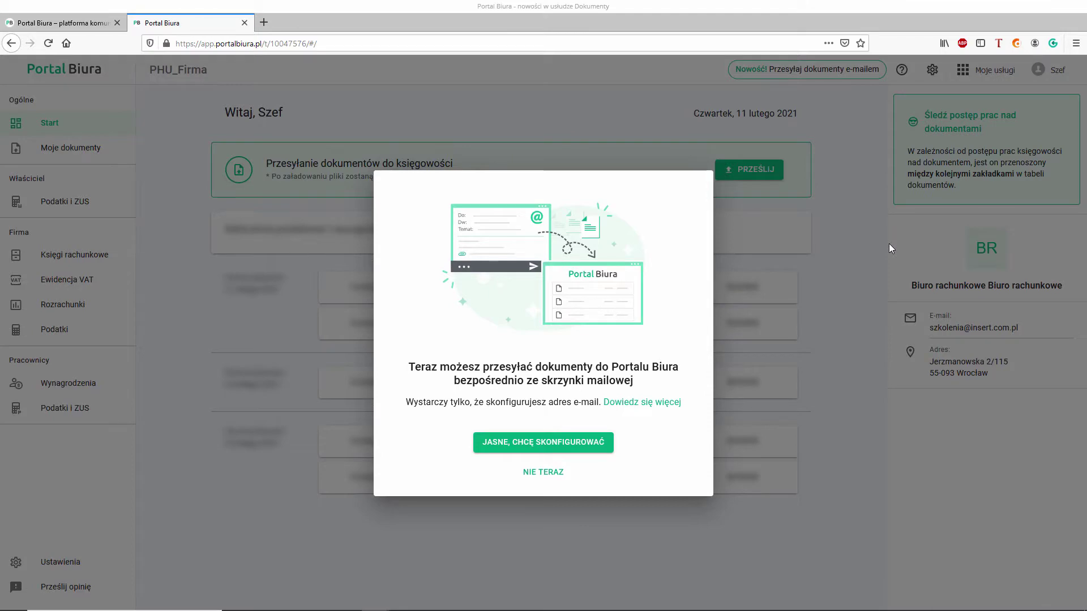
Accept the popup offer to set up sending documents by e-mail ('JASNE, CHCĘ SKONFIGUROWAĆ')
left_click(538, 447)
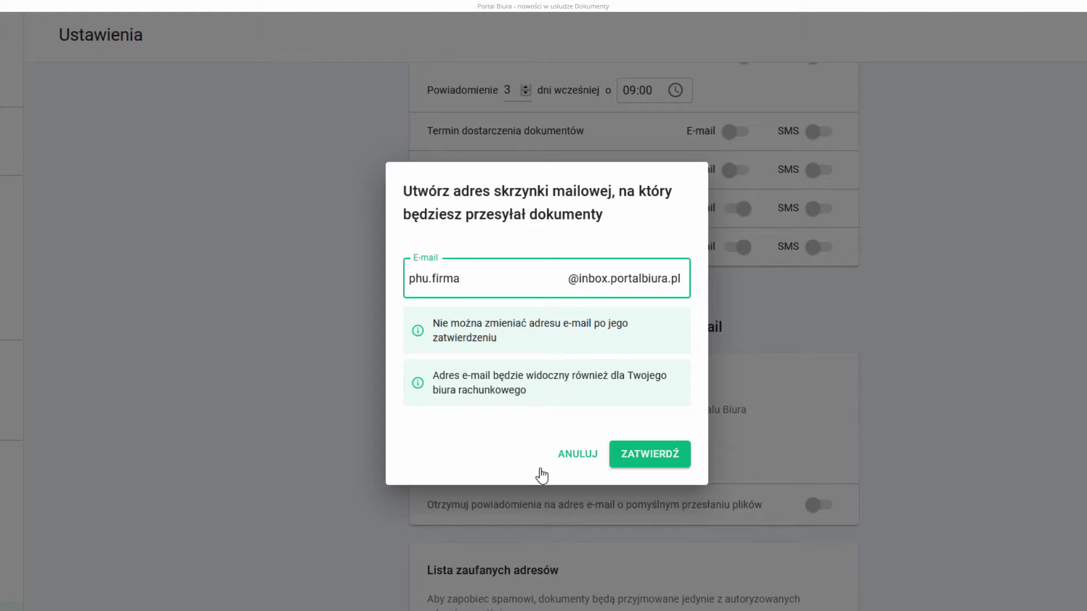
Confirm the company's new document inbox address on inbox.portalbiura.pl
left_click(650, 453)
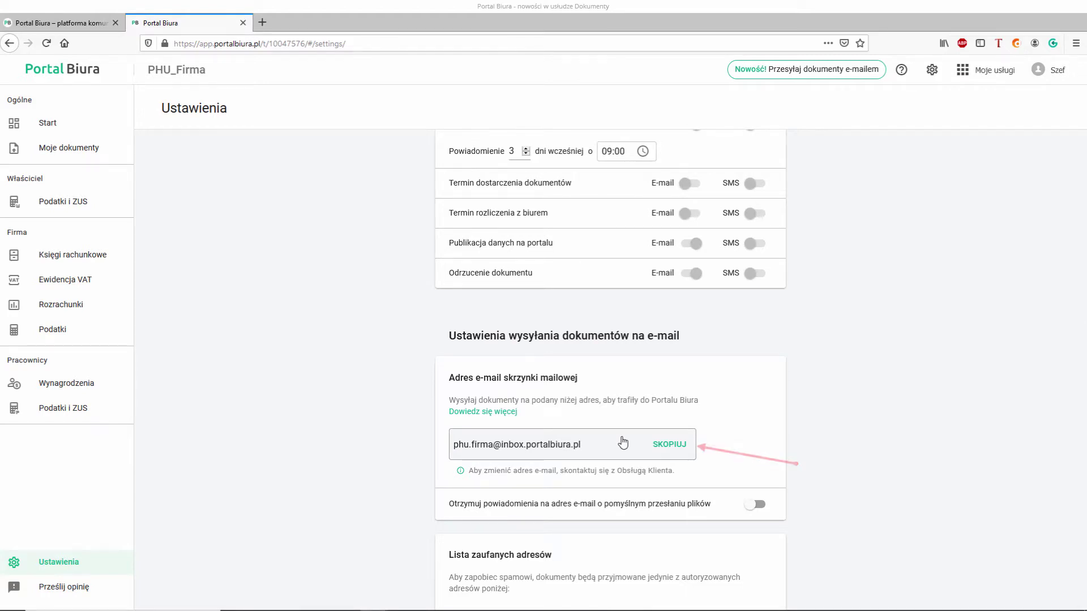
Switch on 'Otrzymuj powiadomienia' upload alerts and add the training department's e-mail as a trusted sender
scroll(622, 443, "down", 2)
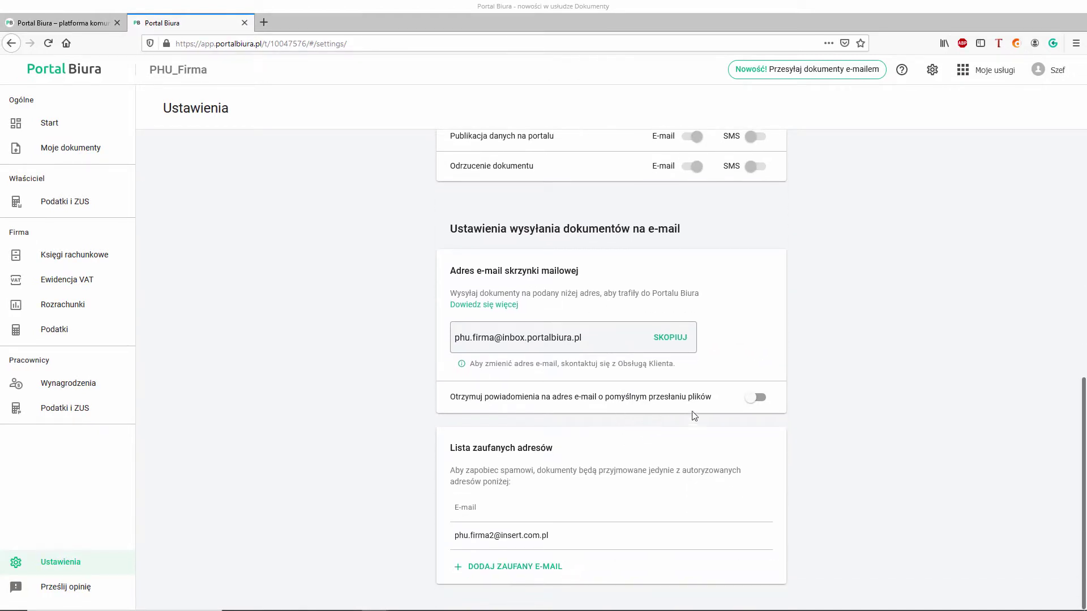
left_click(755, 399)
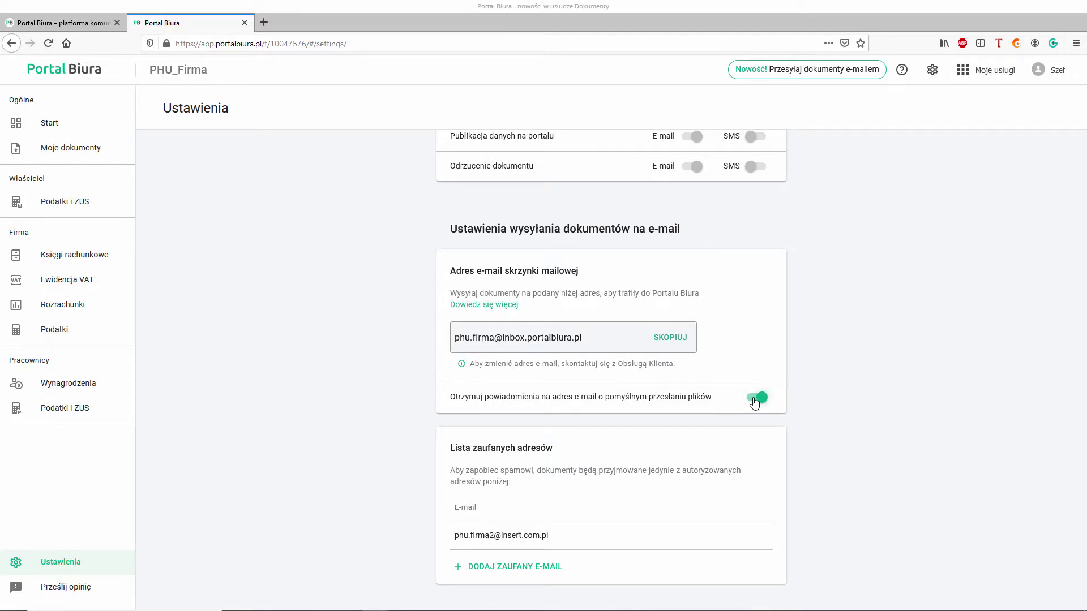
left_click(515, 567)
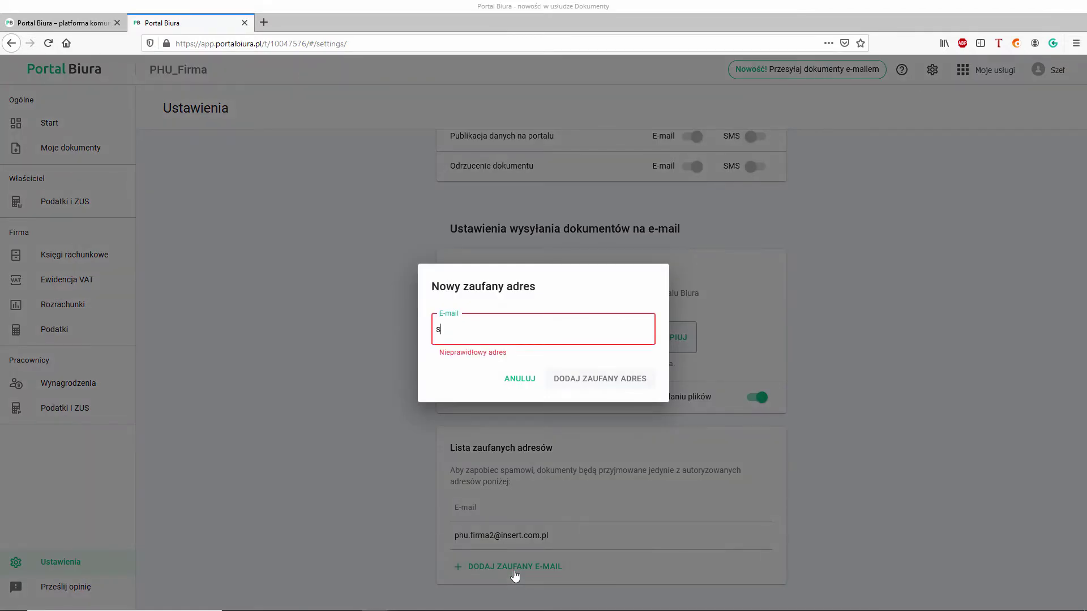
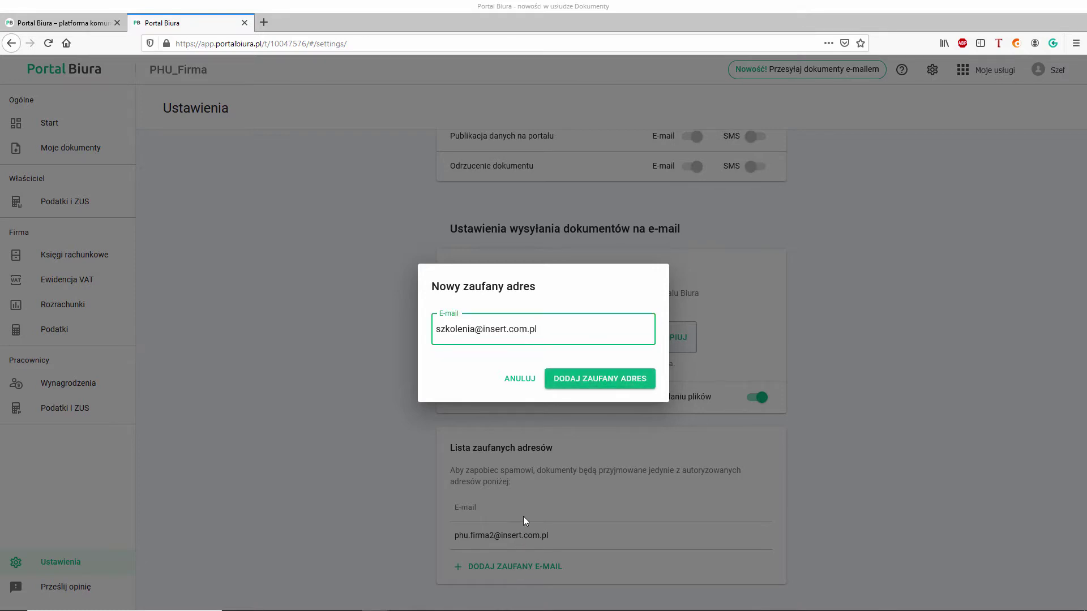
left_click(586, 380)
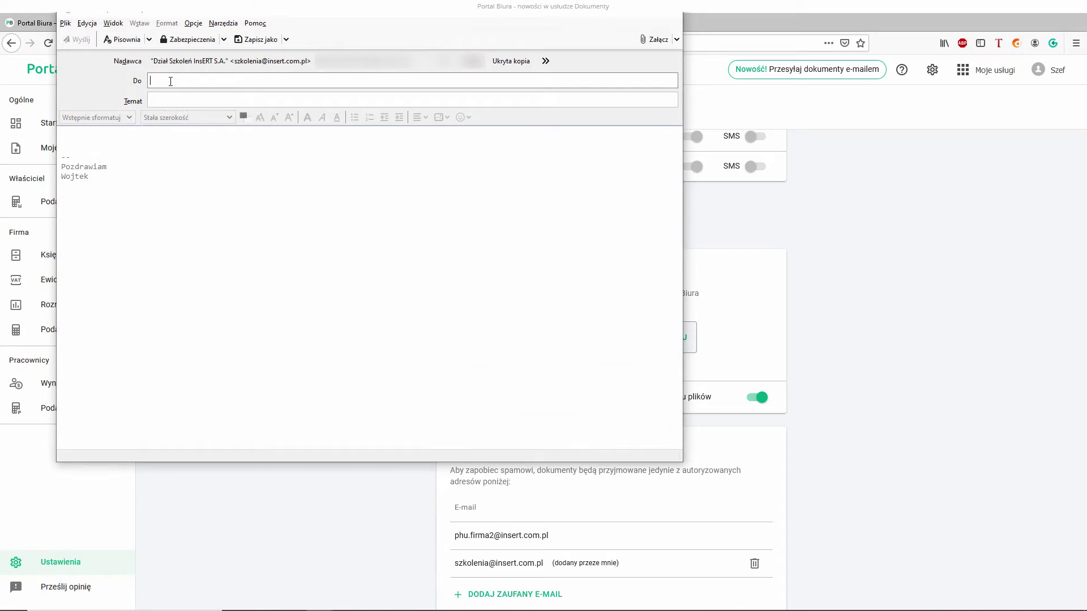
Address a new message to the Portal Biura inbox with subject 'faktura za sprzęt komputerowy'
key("ctrl+v")
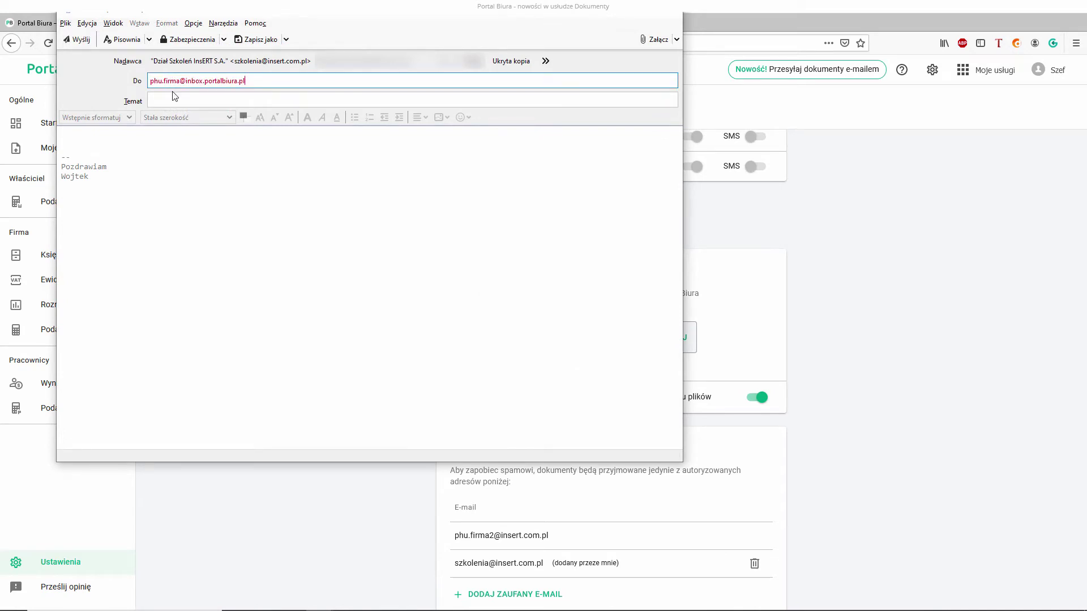
left_click(174, 98)
type("f")
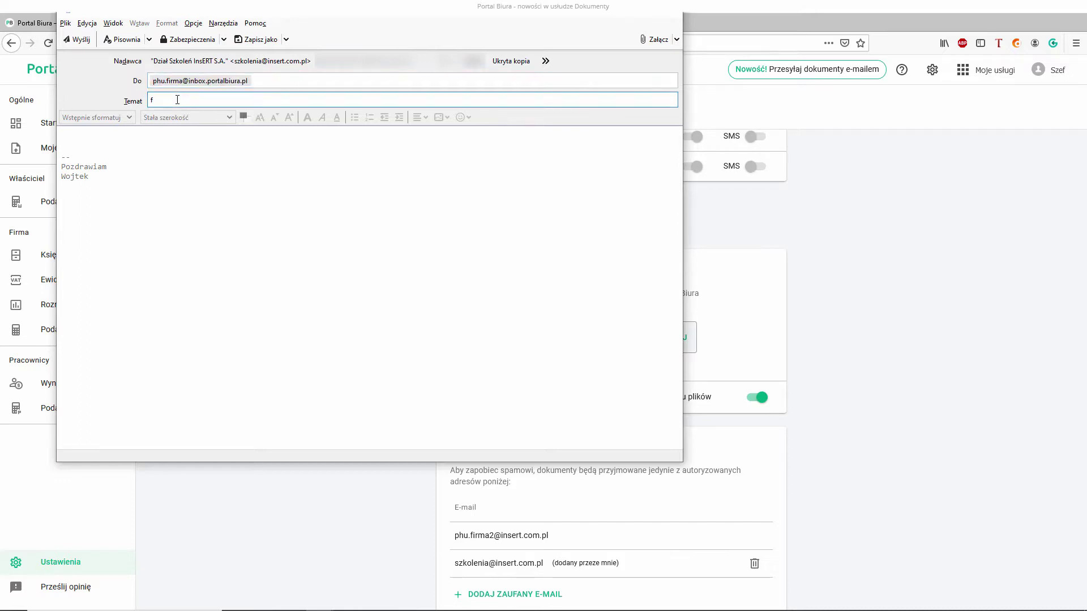
type("aktura za sprzęt komputerowy")
left_click(150, 137)
type("faktura za sprzęt komputerowy")
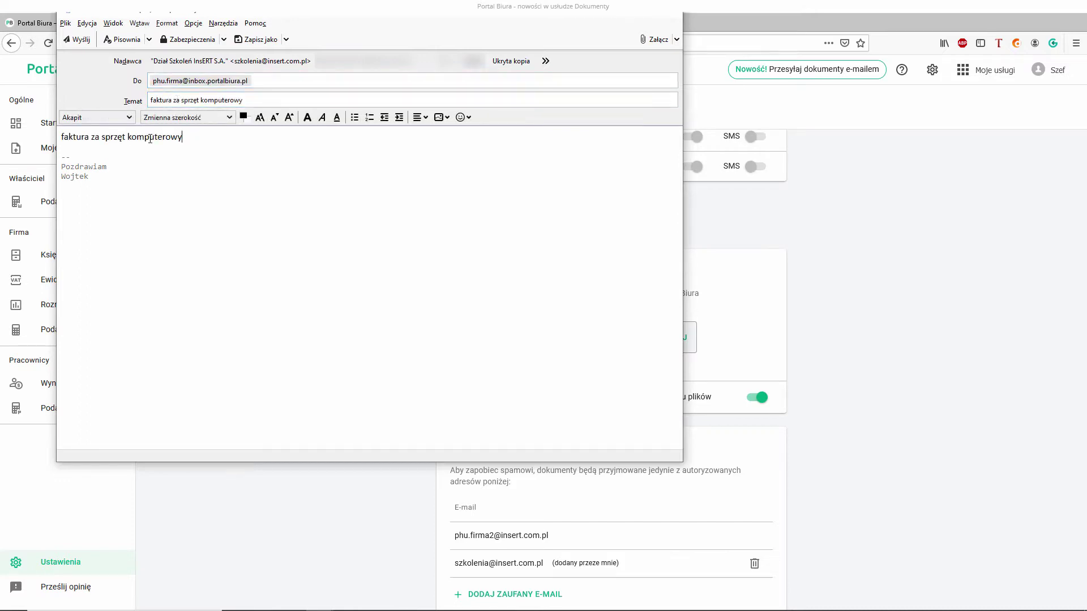
Attach fz 3 sprzęt.pdf to the message and send it
left_click(643, 40)
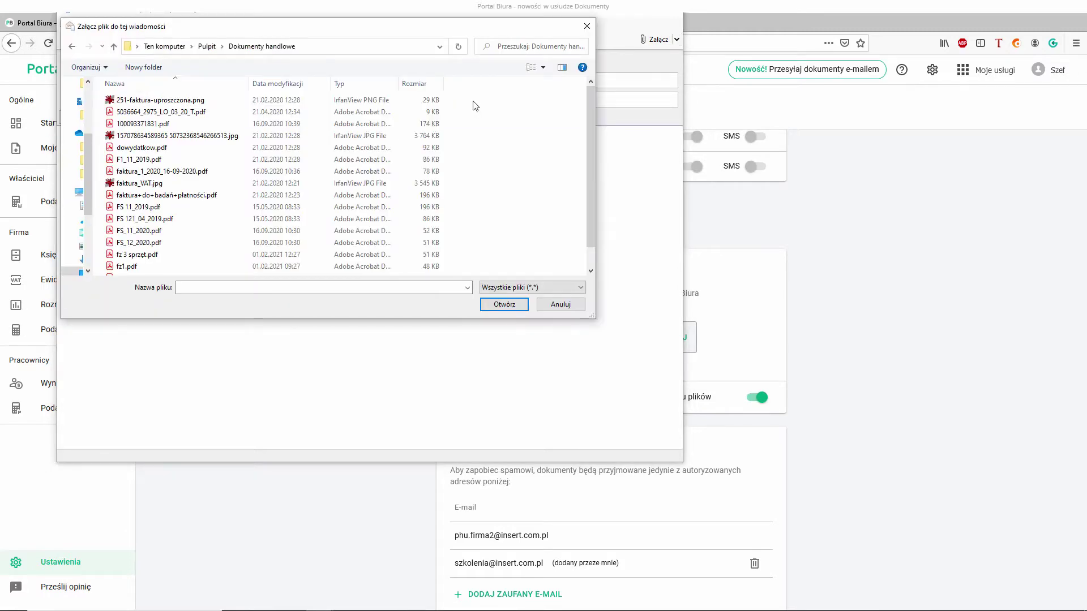
left_click(136, 255)
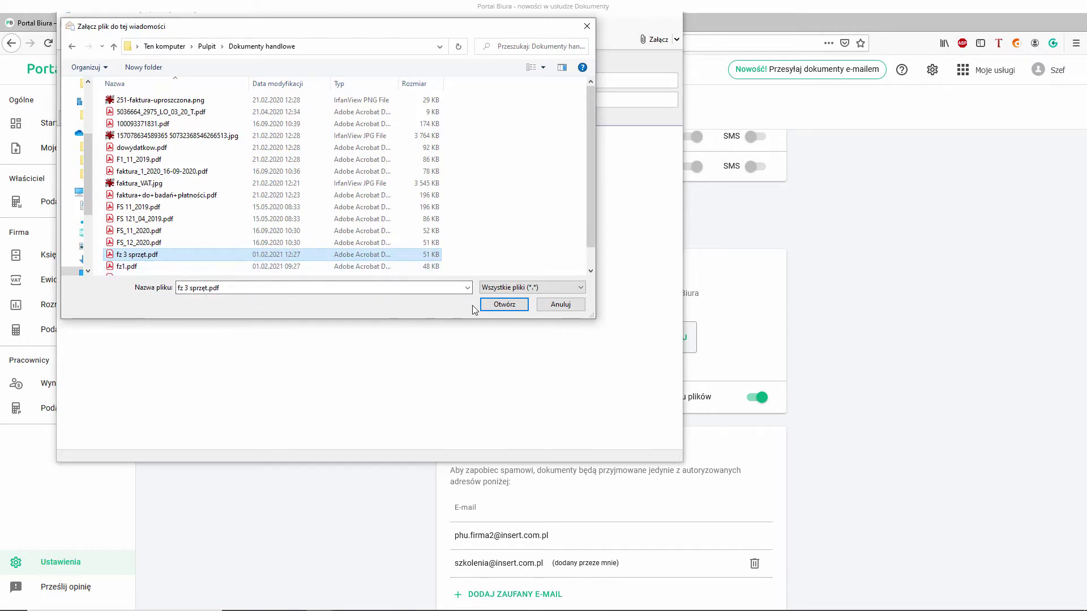
left_click(497, 303)
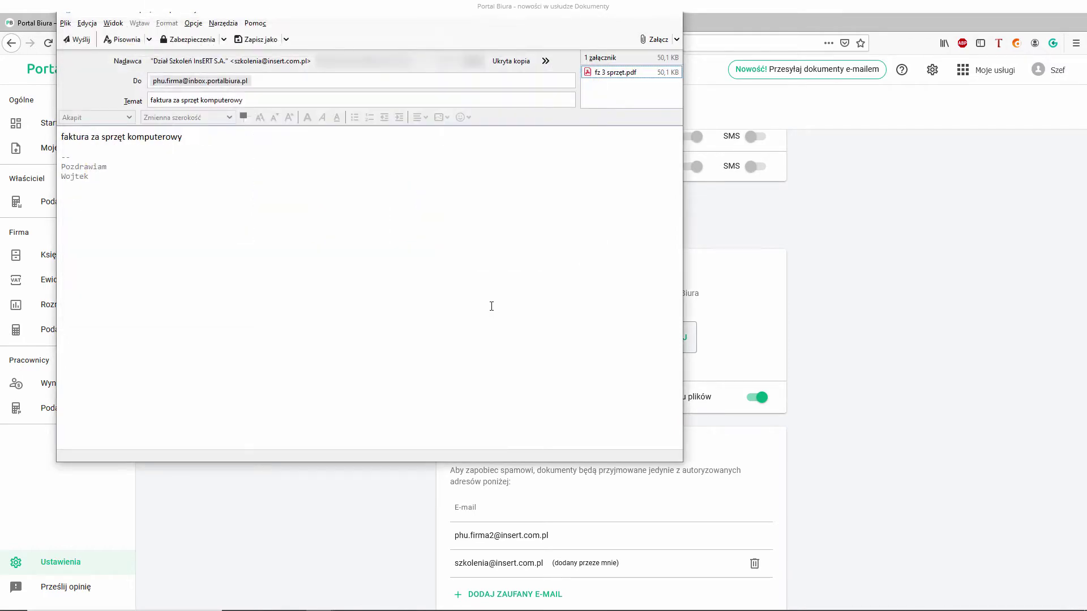
left_click(77, 39)
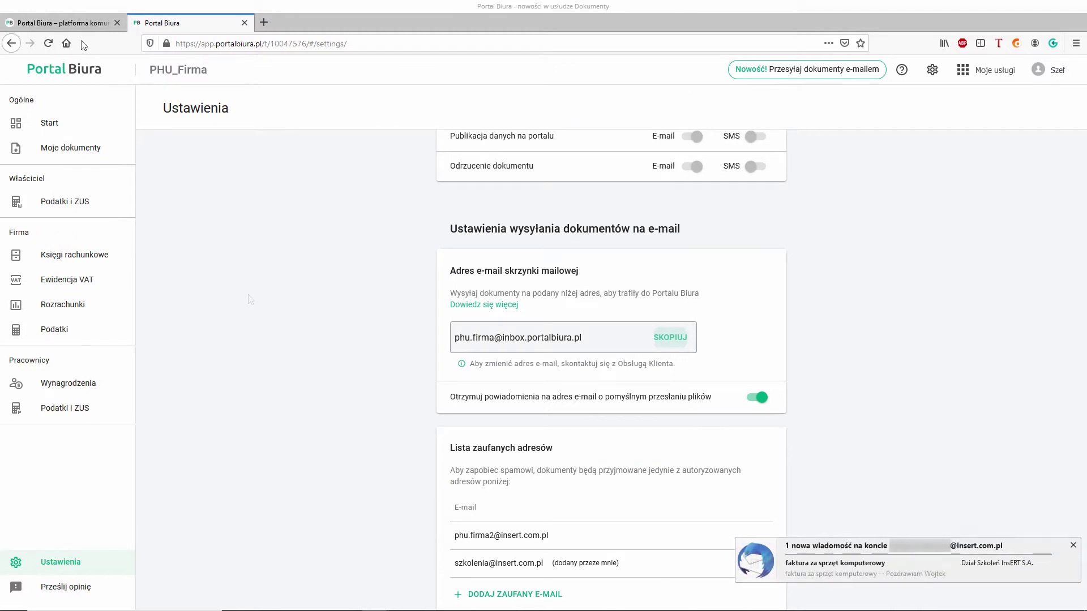
Check Moje dokumenty for the uploaded invoice and open the upload confirmation e-mail
left_click(91, 148)
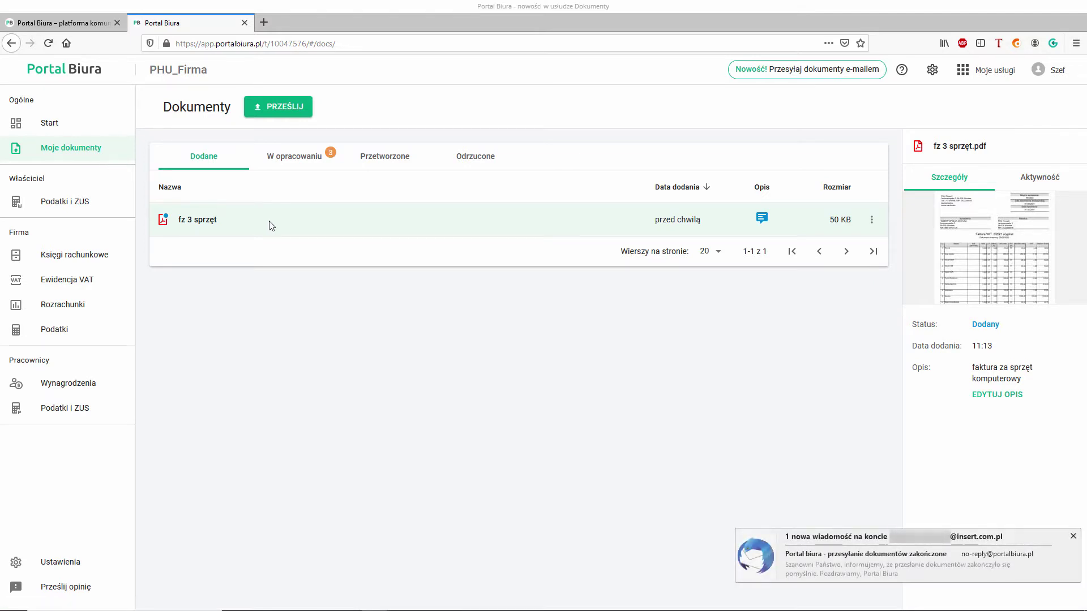
left_click(788, 542)
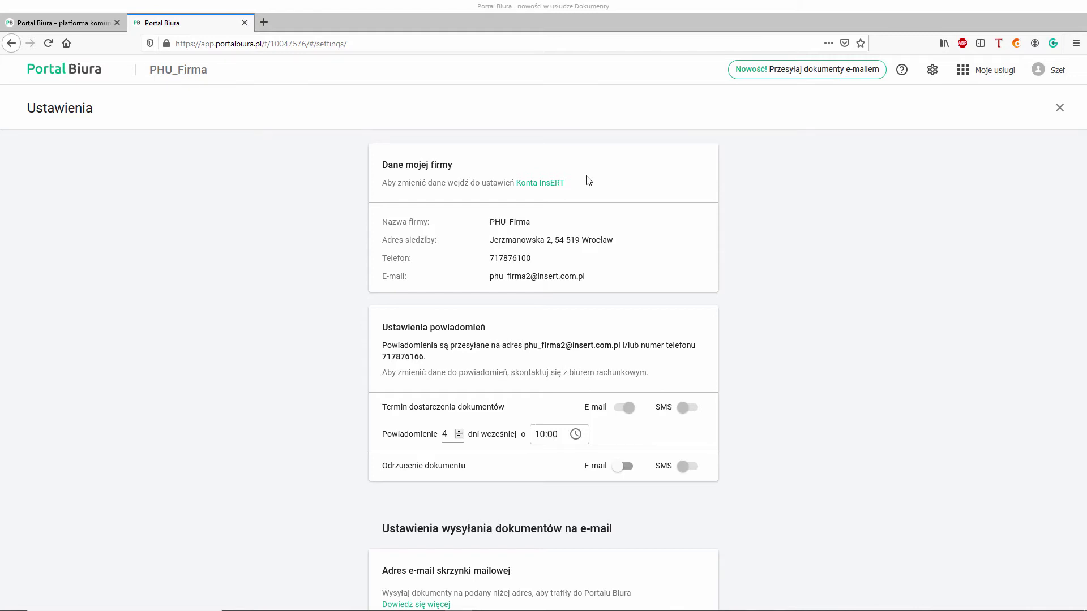
Set the deadline reminder to 5 days ahead at 09:00, then return to Dokumenty
left_click(459, 432)
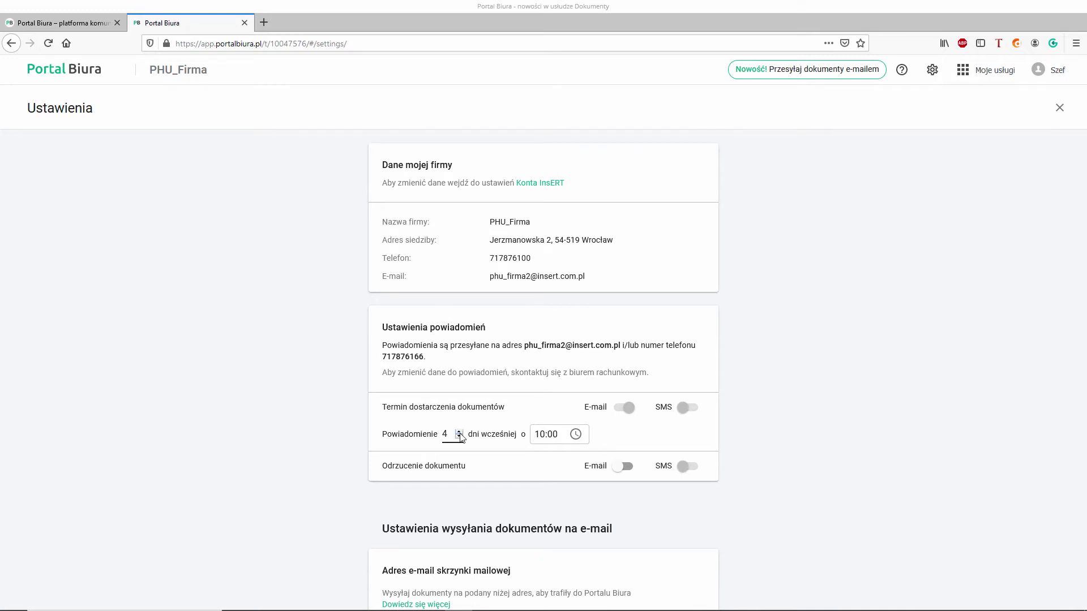
left_click(535, 434)
left_click(575, 434)
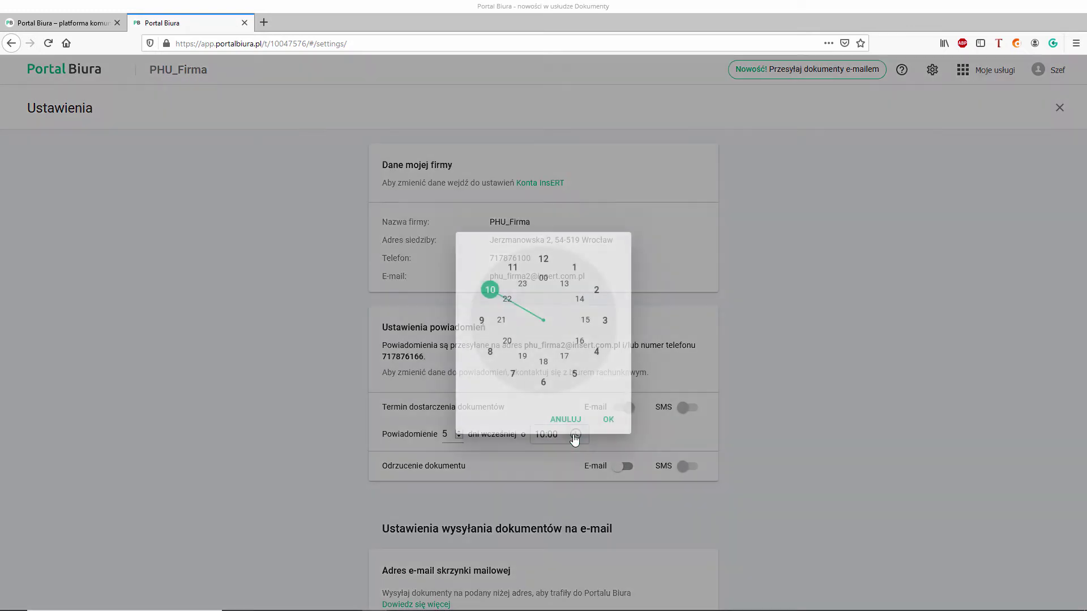
left_click(481, 320)
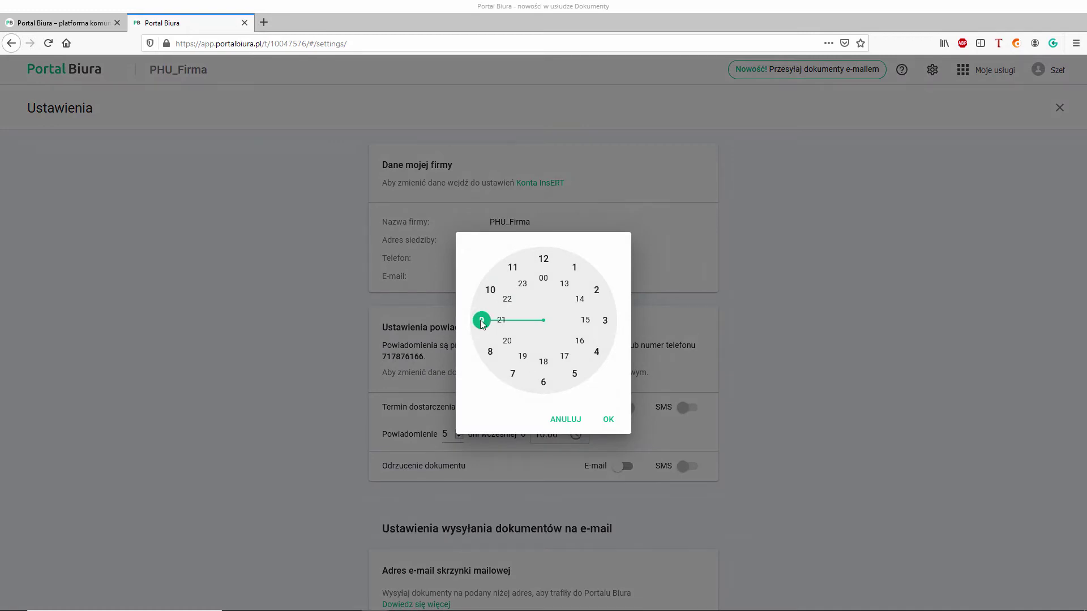
left_click(607, 420)
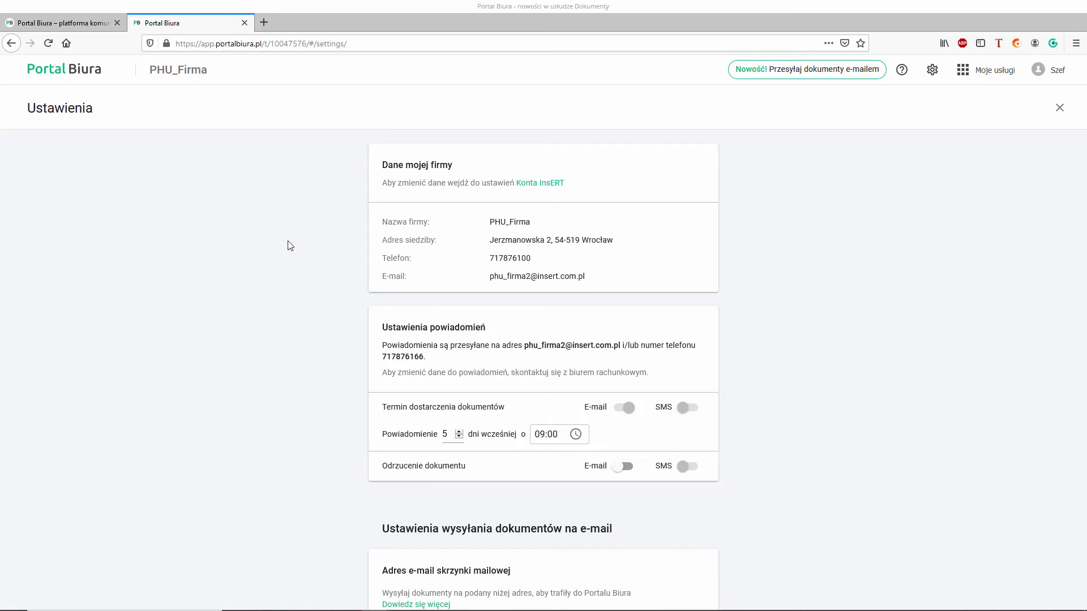
left_click(85, 70)
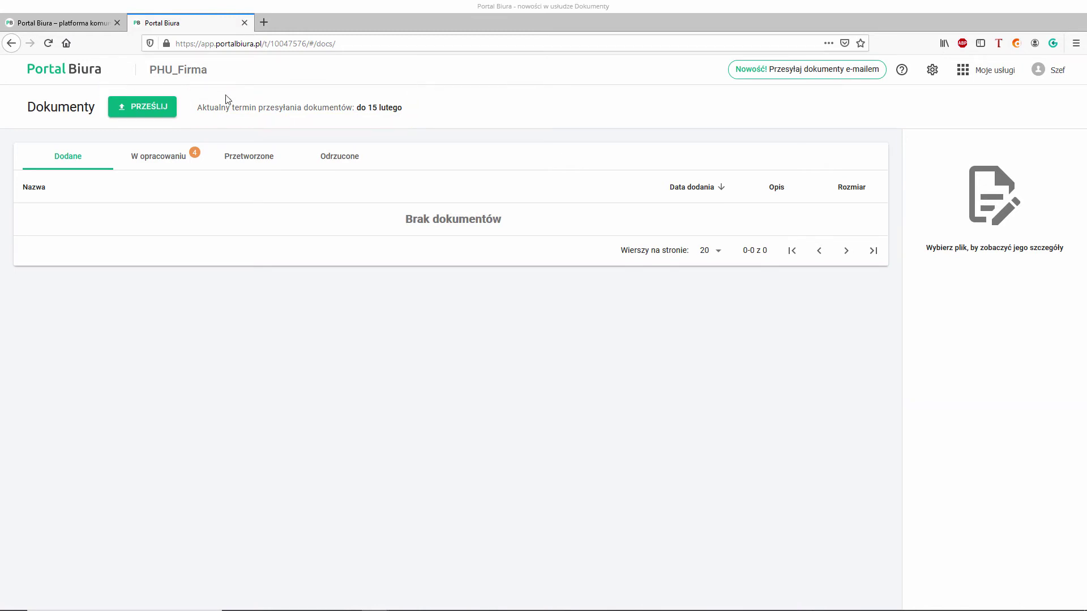
In Ustawienia, switch on the E-mail toggle for Odrzucenie dokumentu
left_click(932, 71)
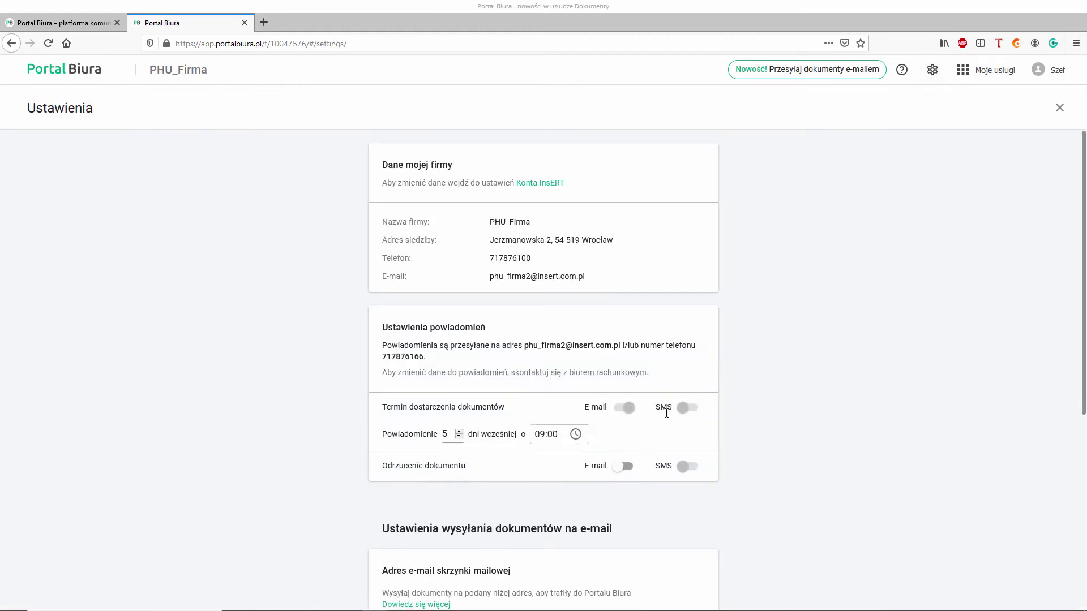
left_click(620, 470)
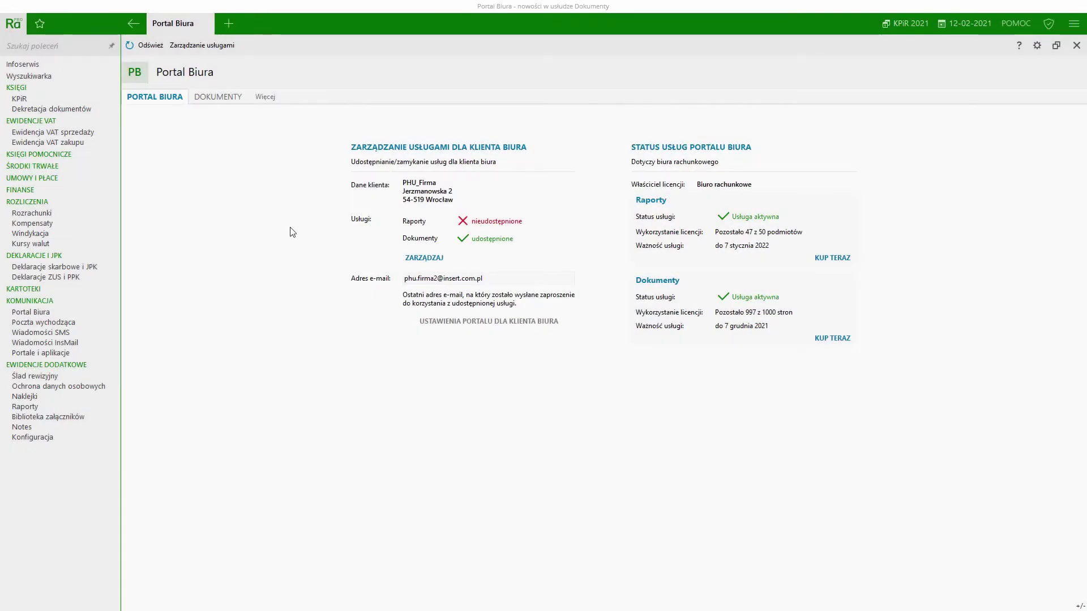
Show the client's DOKUMENTY tab and open the Portal Biura Ustawienia window
left_click(226, 102)
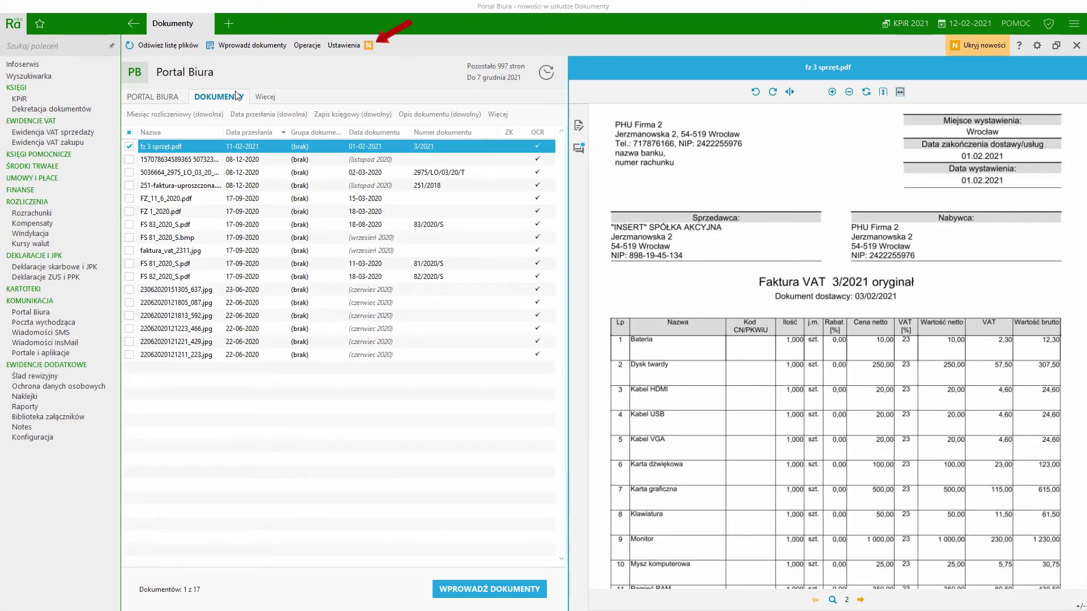
left_click(344, 45)
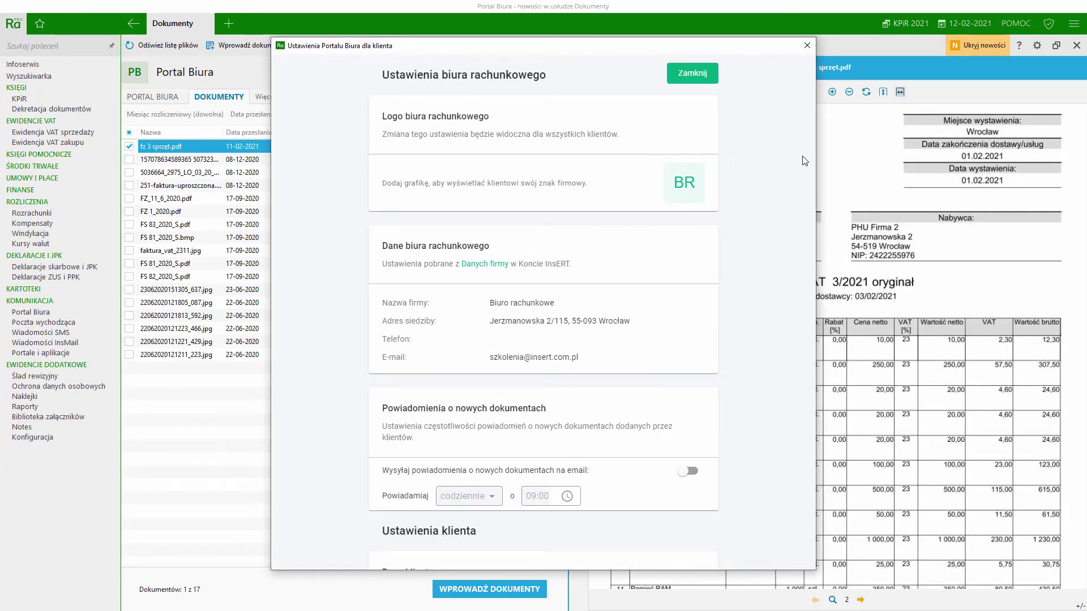
Switch on new-document e-mail notifications and set Powiadamiaj to 'codziennie'
left_click_drag(811, 155, 815, 212)
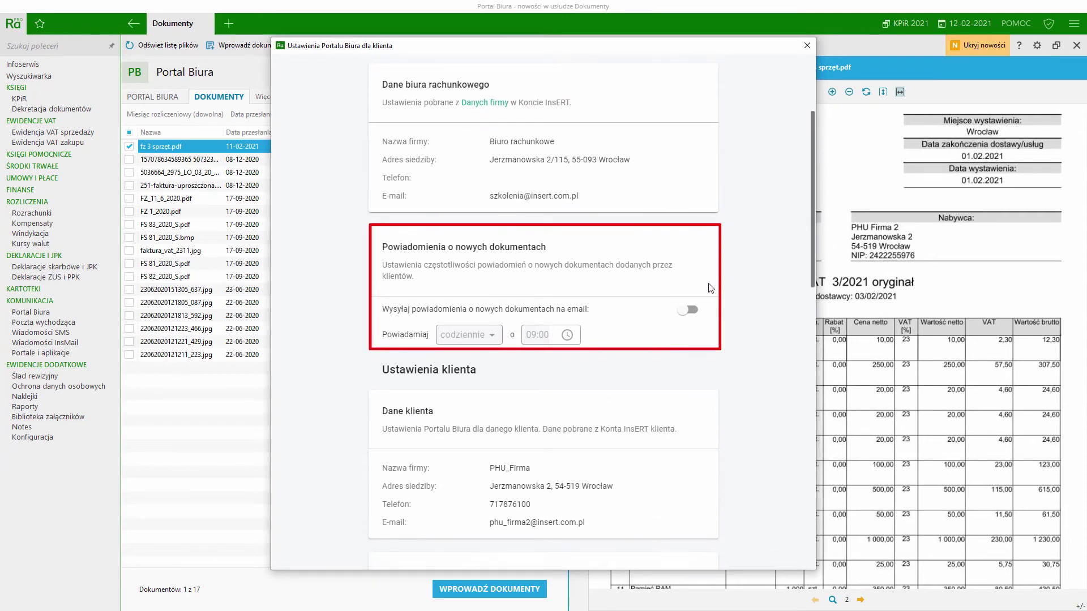
left_click(694, 310)
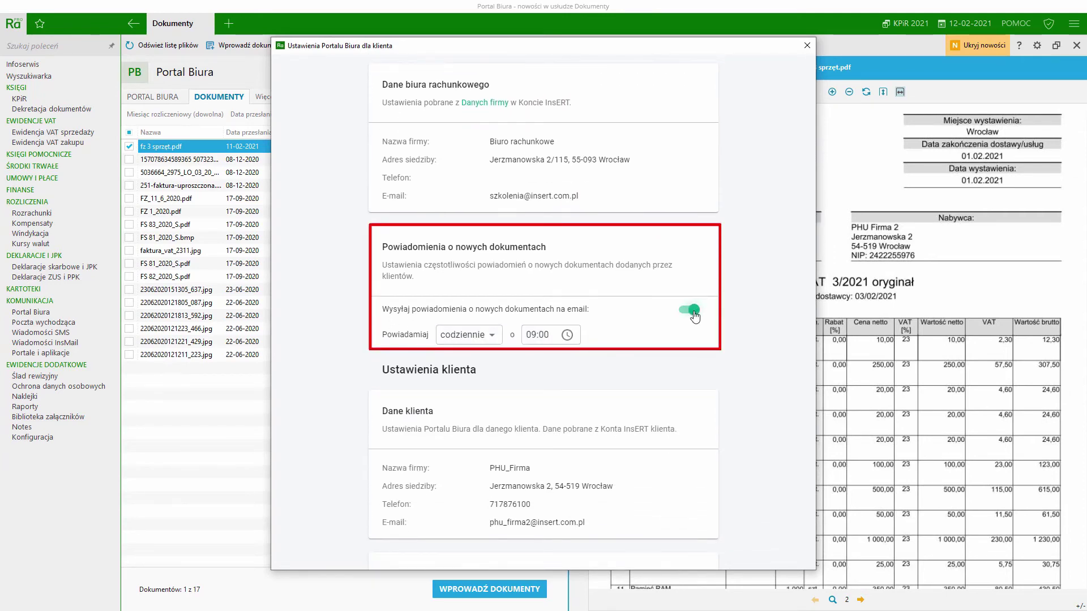
left_click(483, 339)
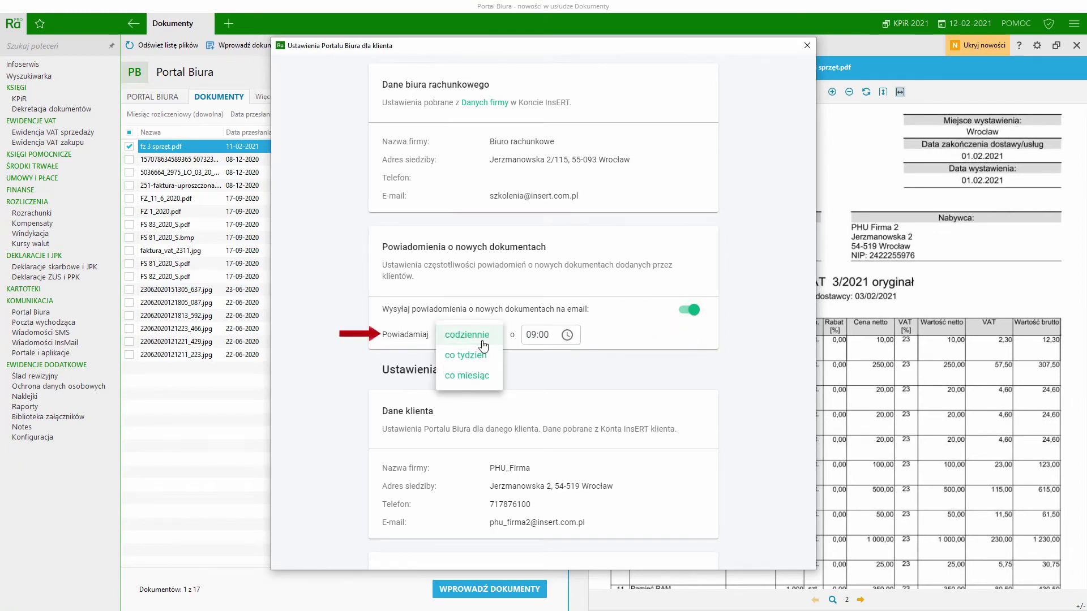
left_click(482, 341)
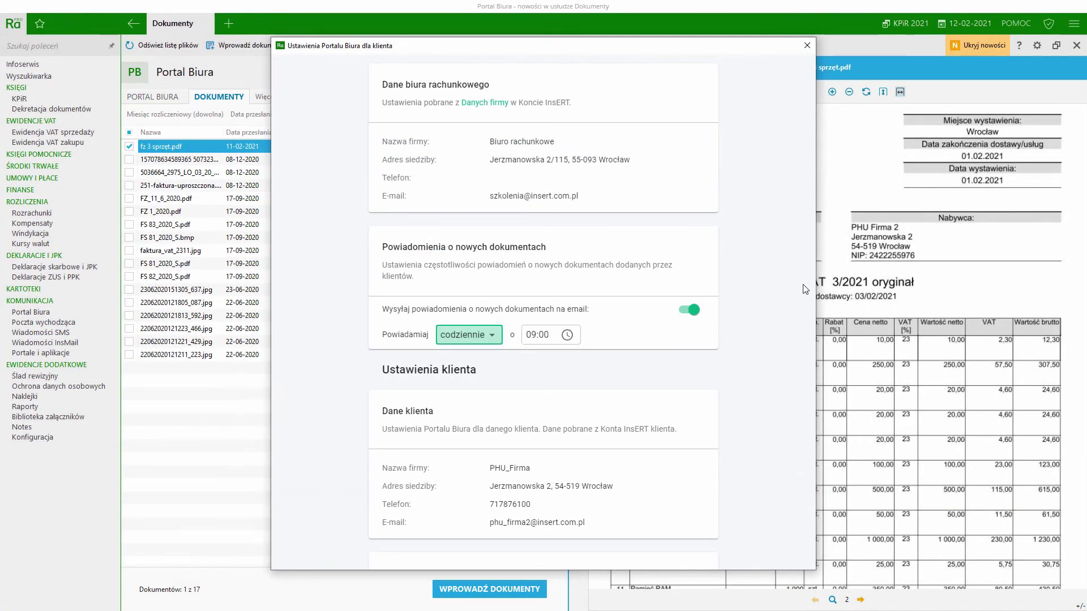
Enable E-mail reminders for Termin dostarczenia dokumentów and close the client settings window
left_click_drag(812, 276, 807, 394)
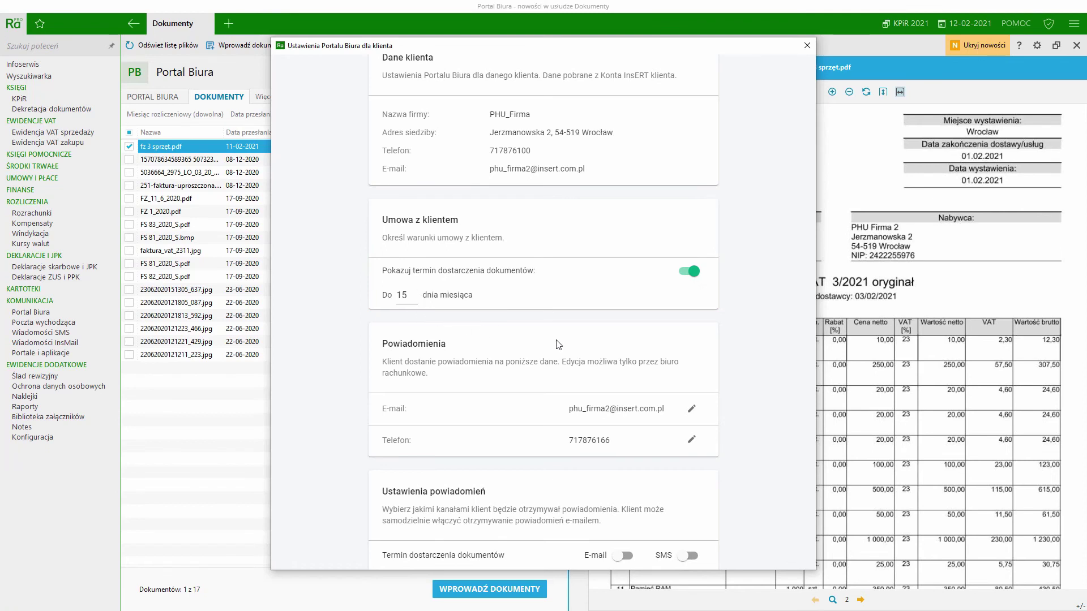
left_click_drag(811, 304, 813, 384)
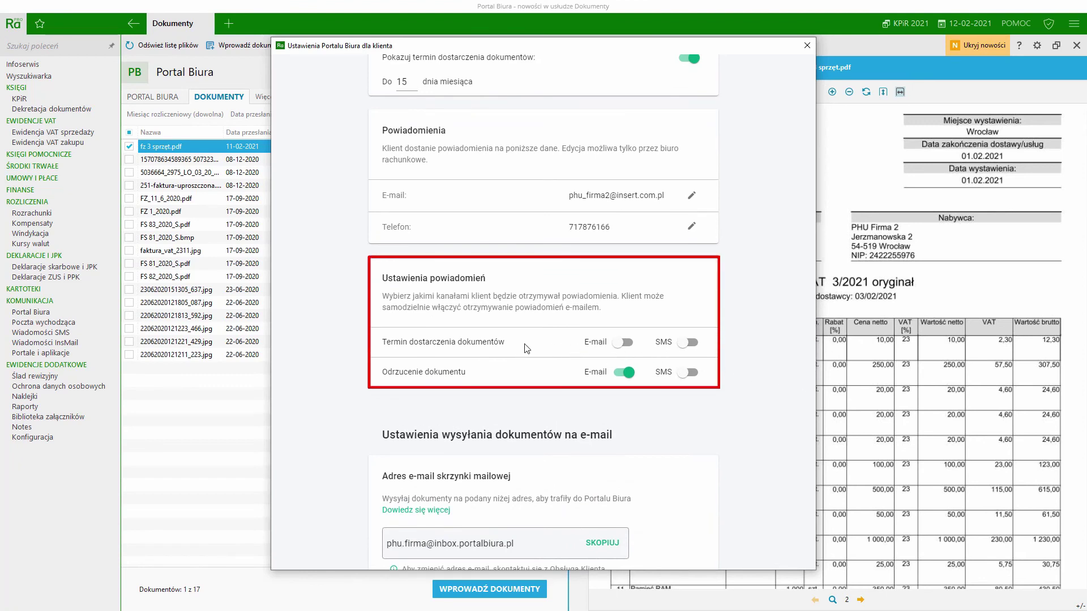
left_click(624, 345)
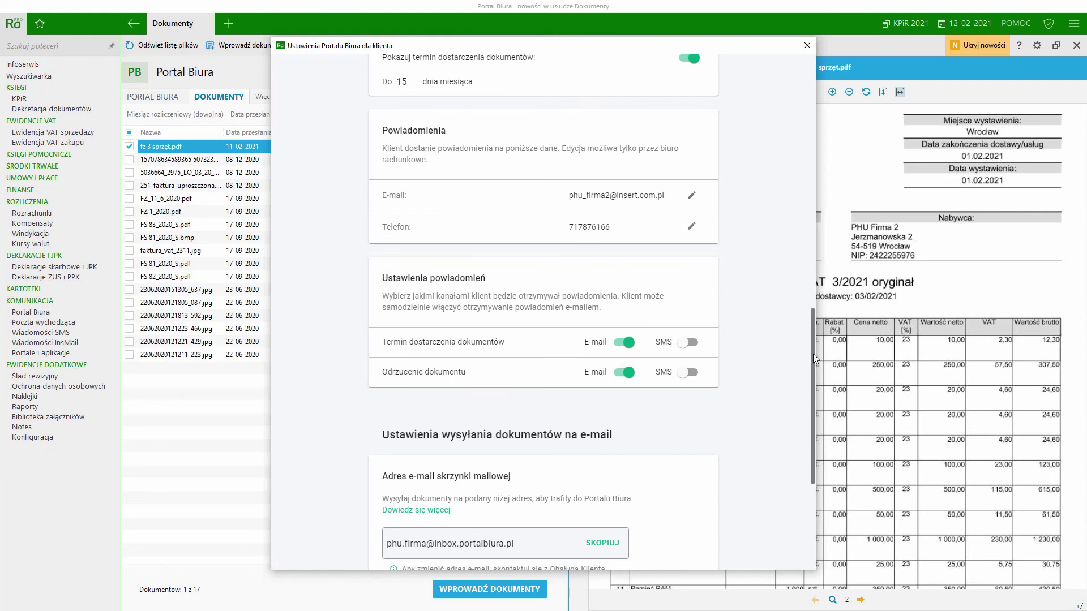
left_click_drag(813, 357, 802, 102)
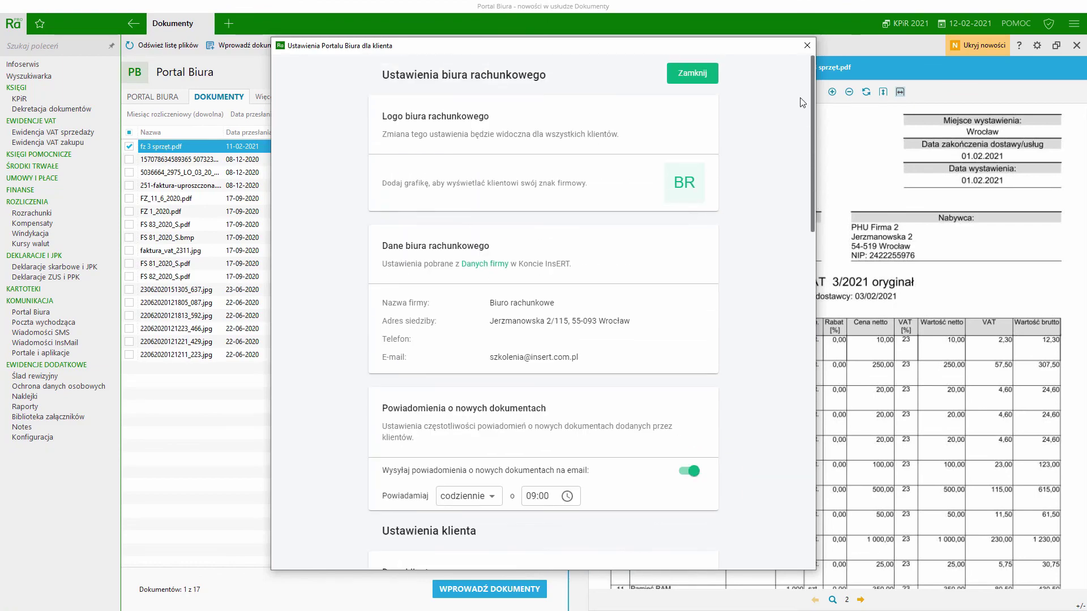
left_click(688, 78)
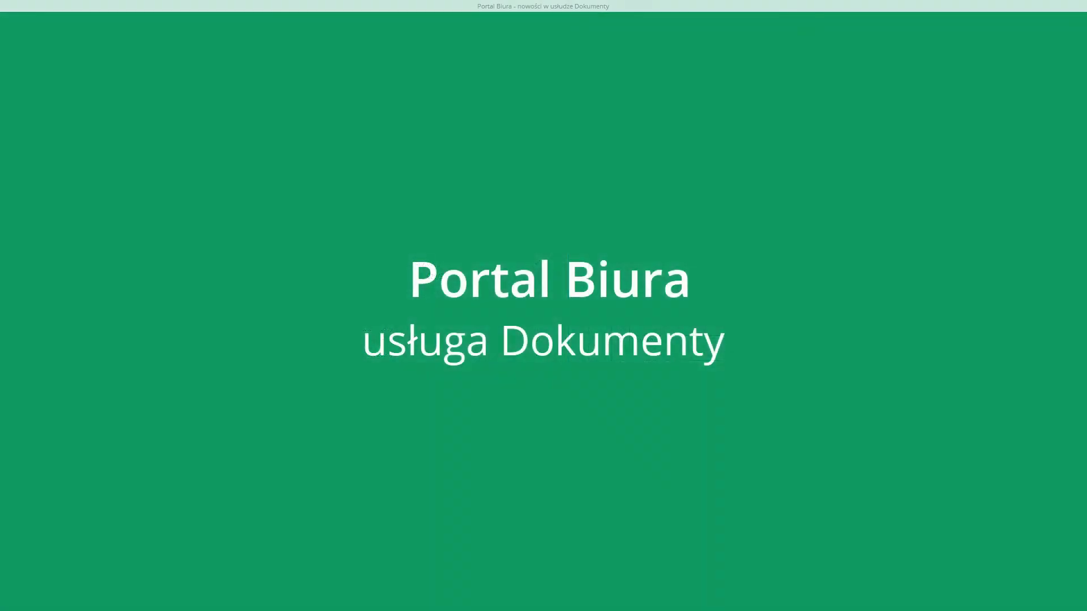